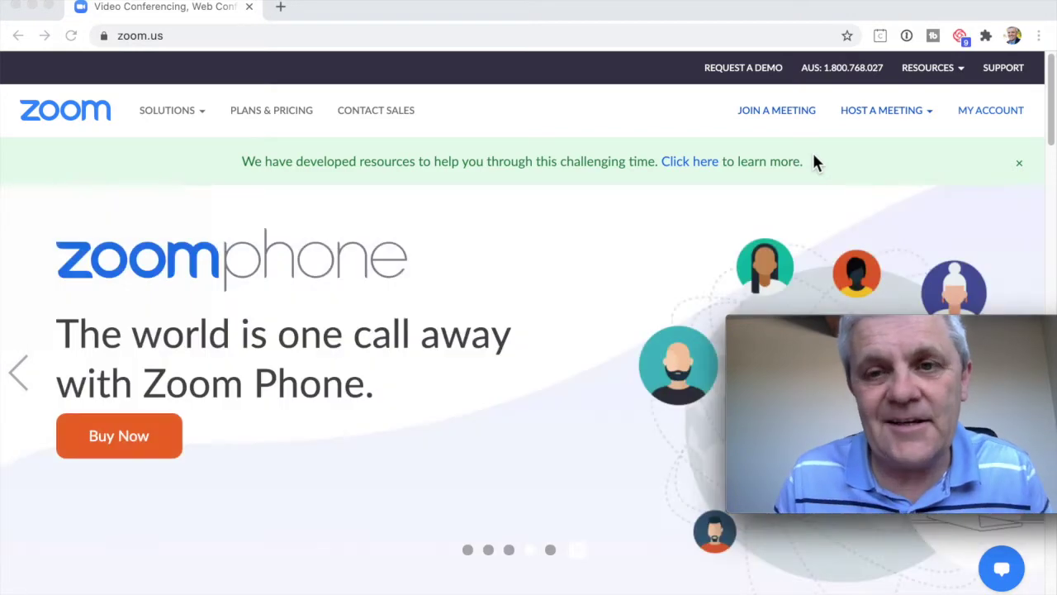
Open the Zoom website's Join a Meeting page and select the meeting ID field.
{"action": "left_click", "coordinate": [780, 111]}
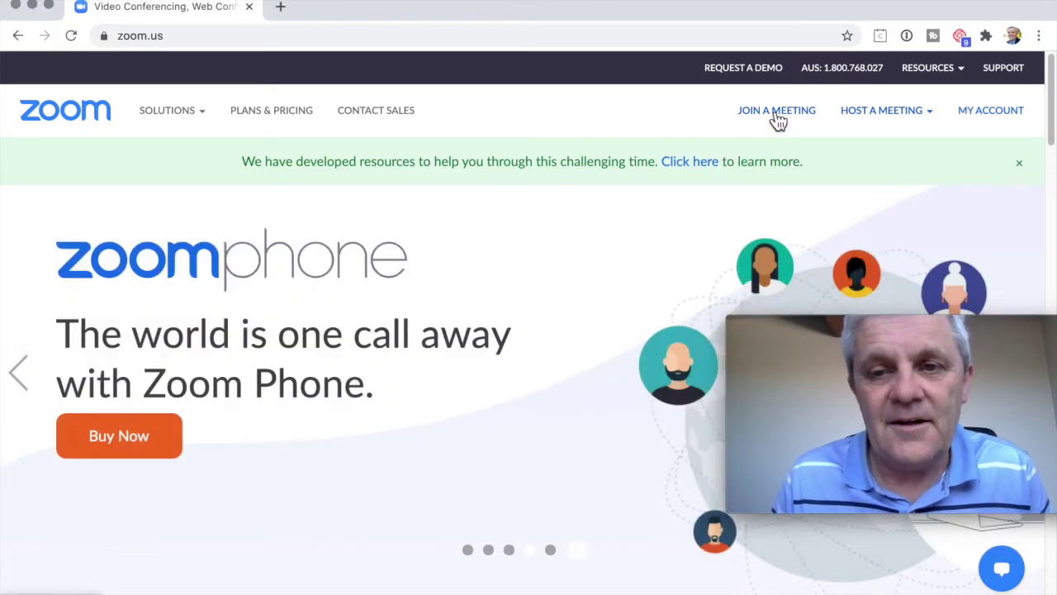
{"action": "left_click", "coordinate": [778, 116]}
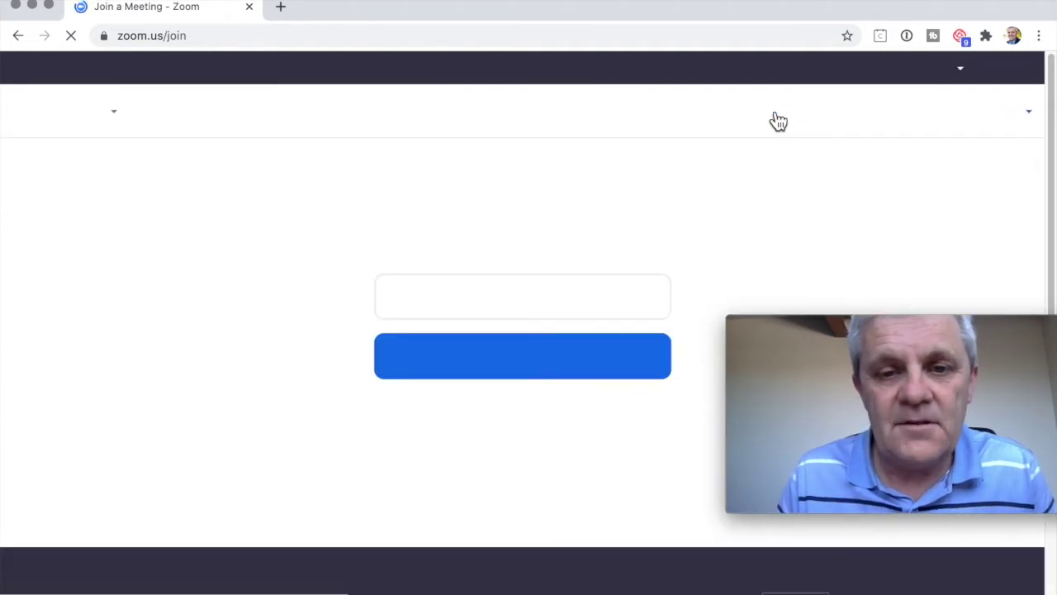
{"action": "left_click", "coordinate": [562, 302]}
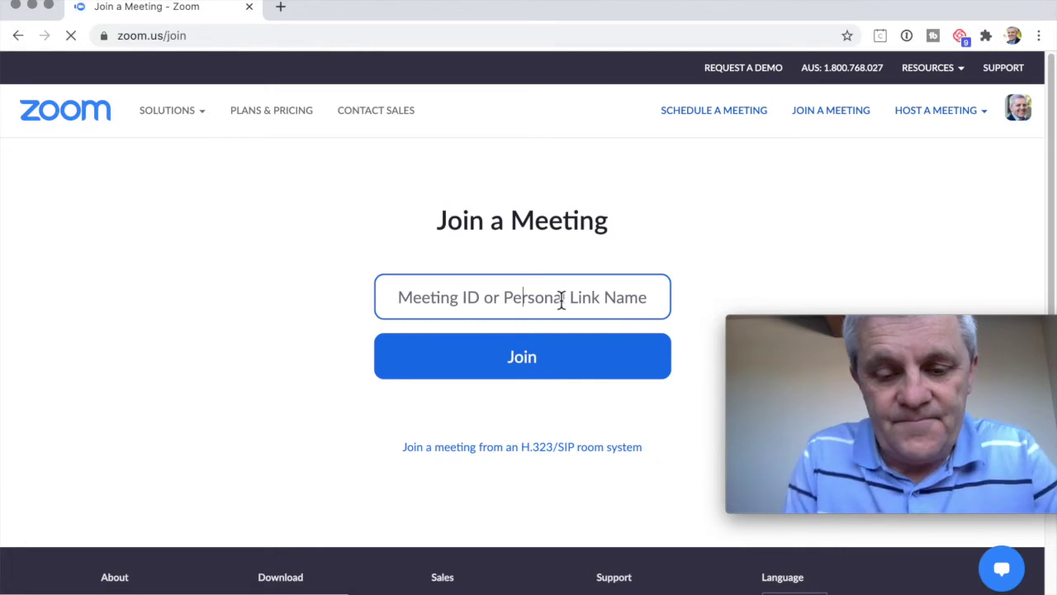
Enter the meeting ID on the website and join the meeting.
{"action": "type", "text": "576 107 5832"}
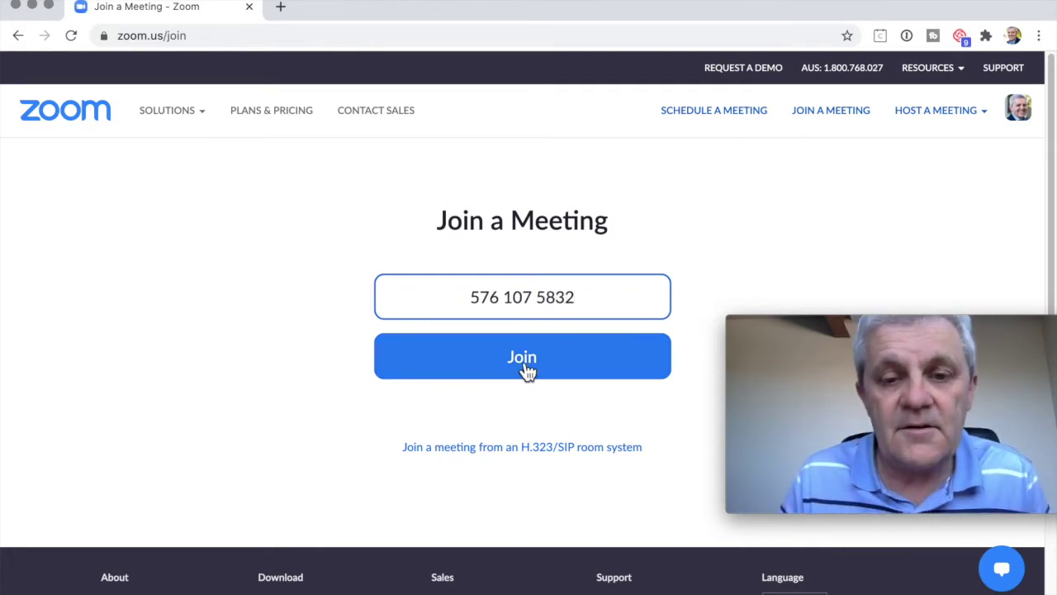
{"action": "mouse_move", "coordinate": [863, 380]}
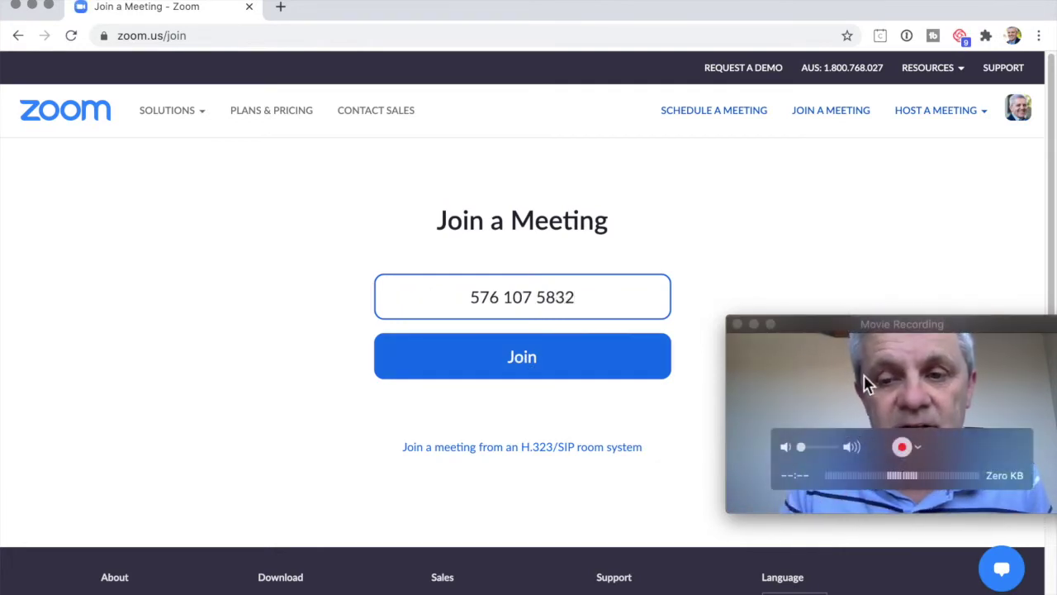
{"action": "left_click", "coordinate": [737, 325]}
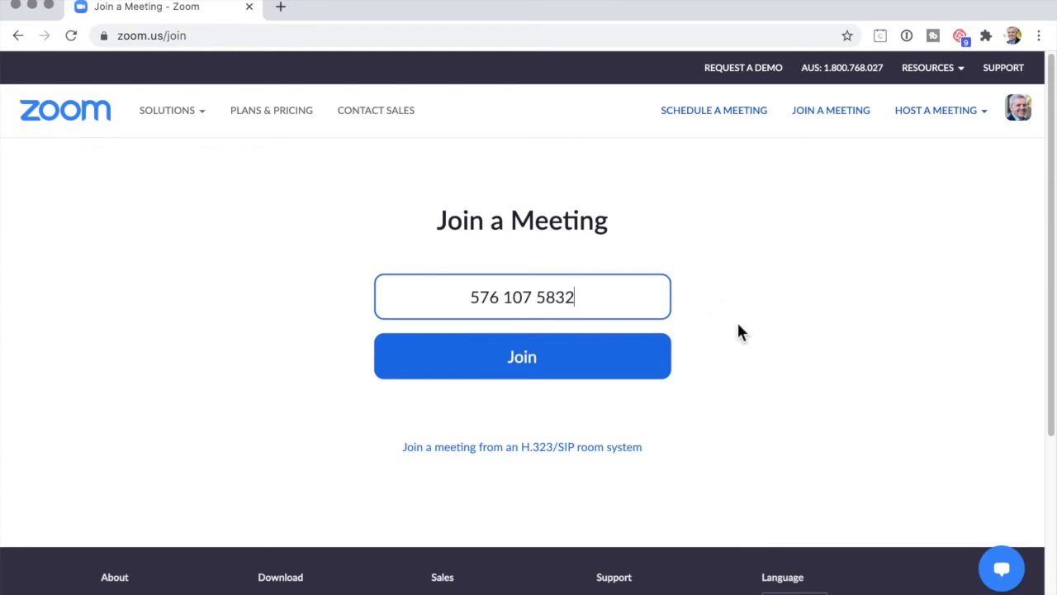
{"action": "left_click", "coordinate": [520, 364]}
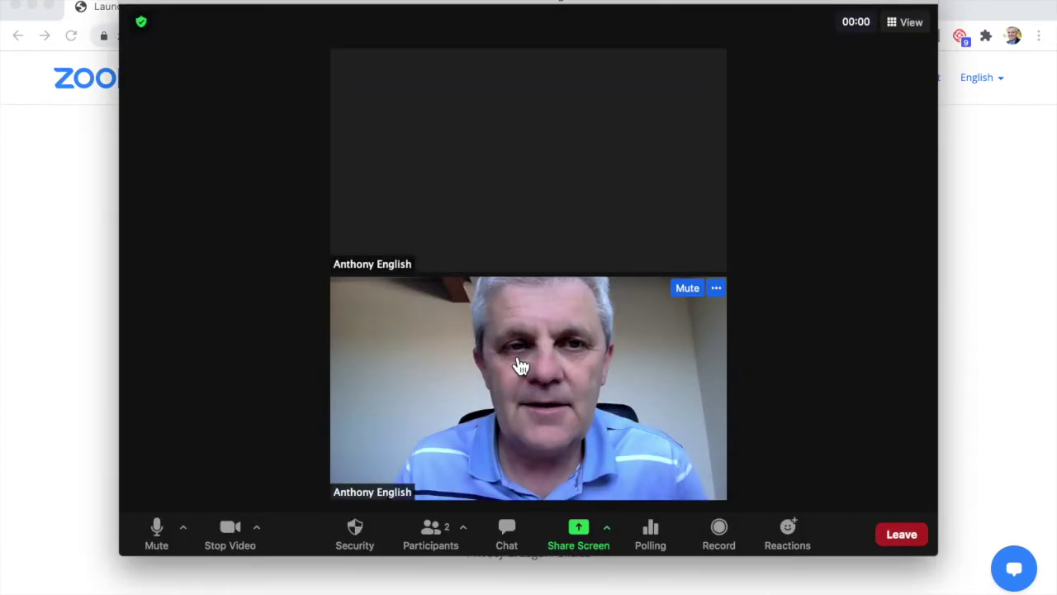
Make the meeting window full screen and stop the camera video.
{"action": "double_click", "coordinate": [520, 366]}
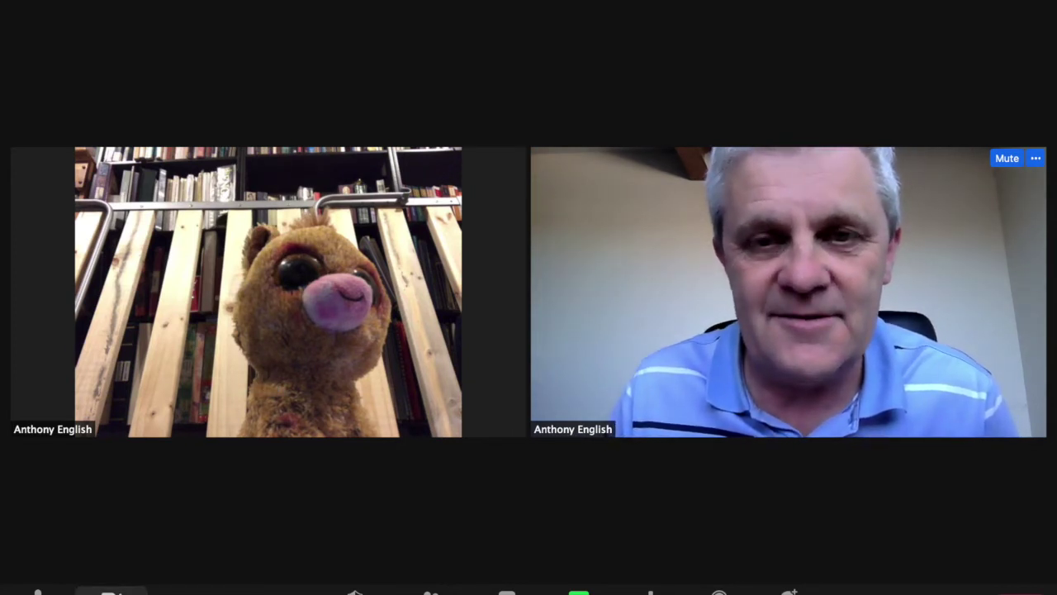
{"action": "left_click", "coordinate": [111, 591]}
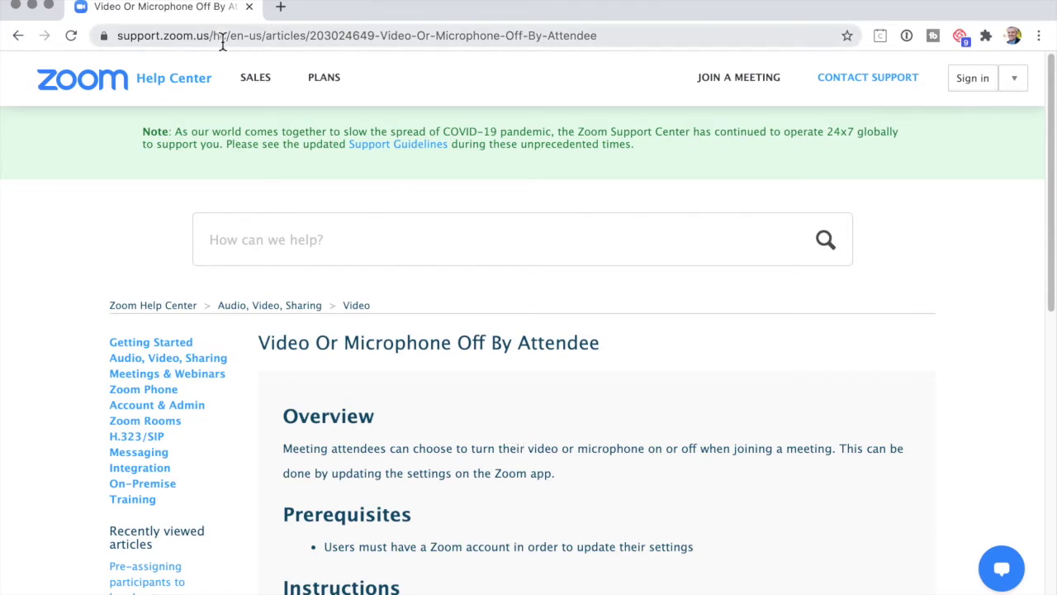
Launch the zoom.us desktop app through Spotlight and open its application menu.
{"action": "left_click", "coordinate": [222, 37]}
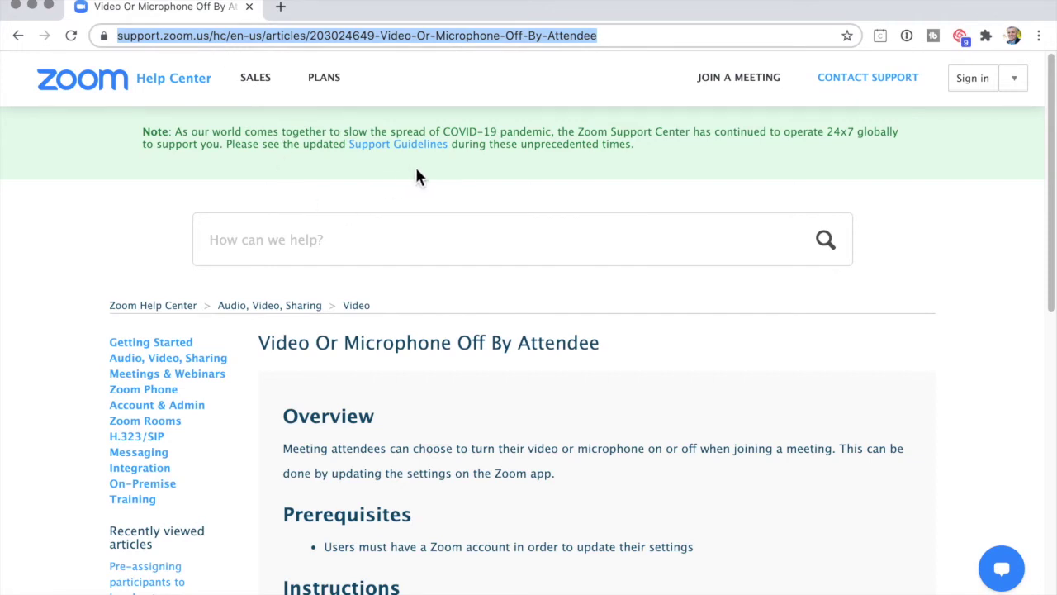
{"action": "key", "text": "super+space"}
{"action": "type", "text": "zoom"}
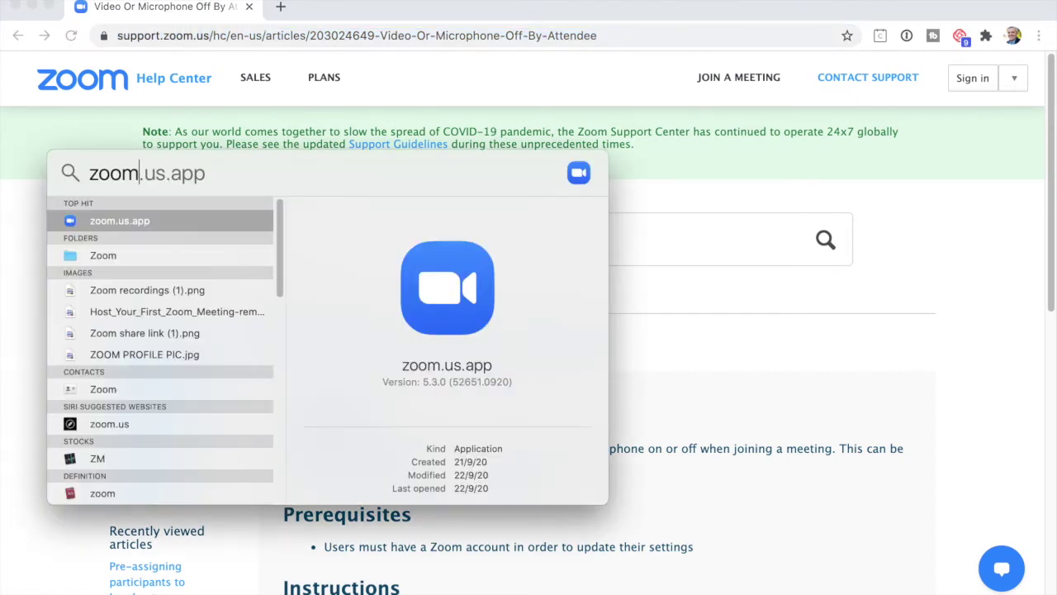
{"action": "key", "text": "Return"}
{"action": "left_click", "coordinate": [83, 11]}
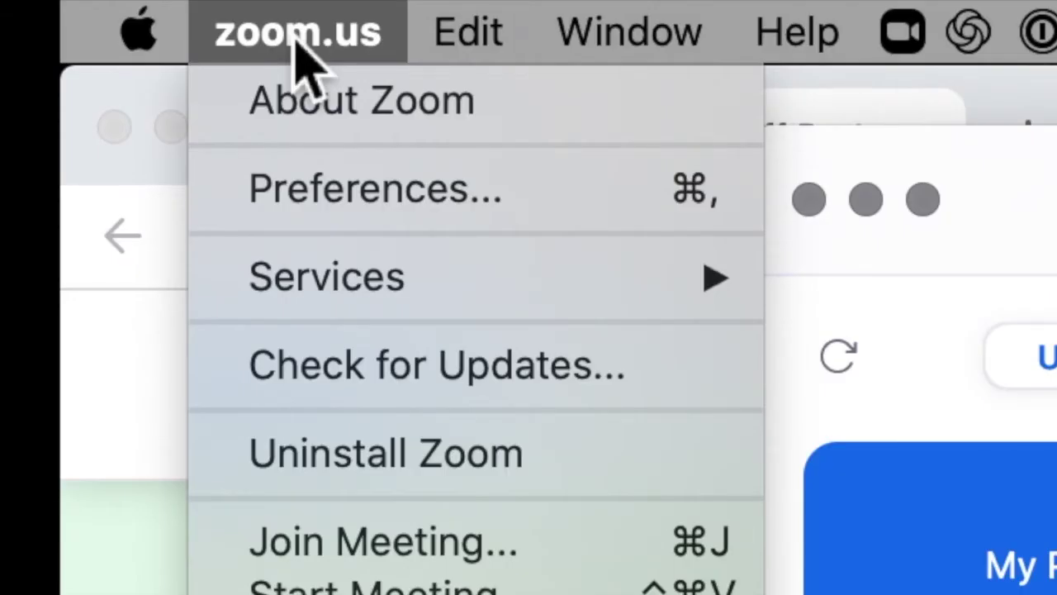
In Preferences > Video, enable 'Turn off my video when joining a meeting', then close Settings.
{"action": "left_click", "coordinate": [337, 198]}
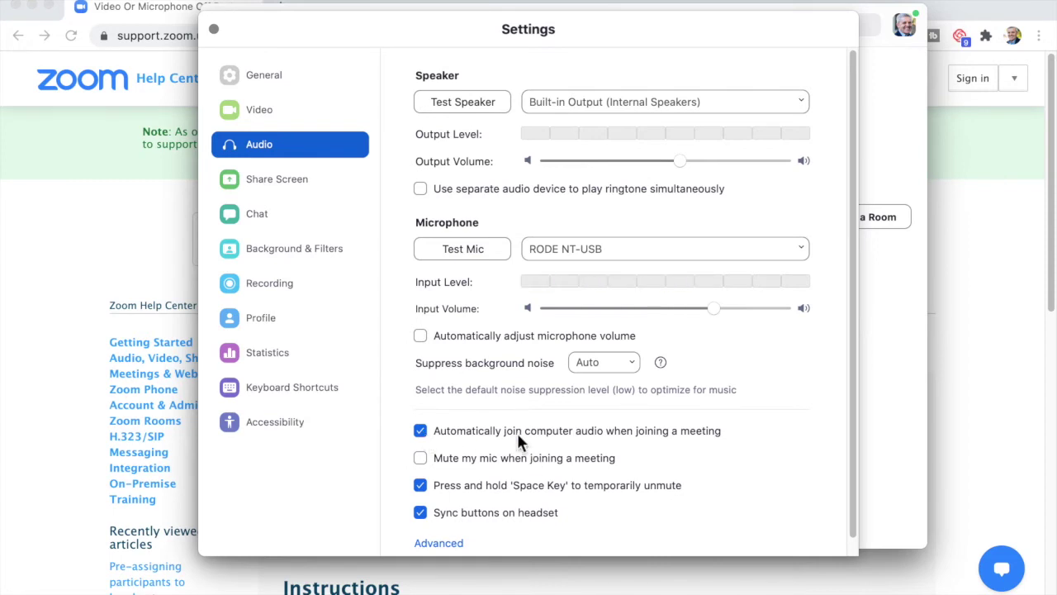
{"action": "left_click", "coordinate": [256, 110]}
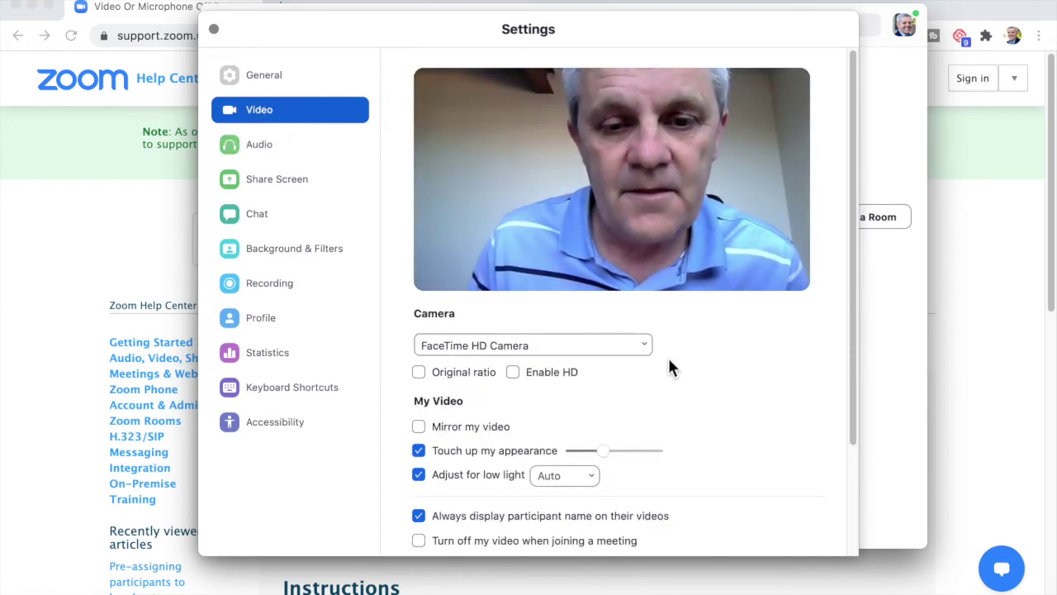
{"action": "scroll", "coordinate": [669, 367], "scroll_direction": "down", "scroll_amount": 2}
{"action": "scroll", "coordinate": [670, 366], "scroll_direction": "down", "scroll_amount": 5}
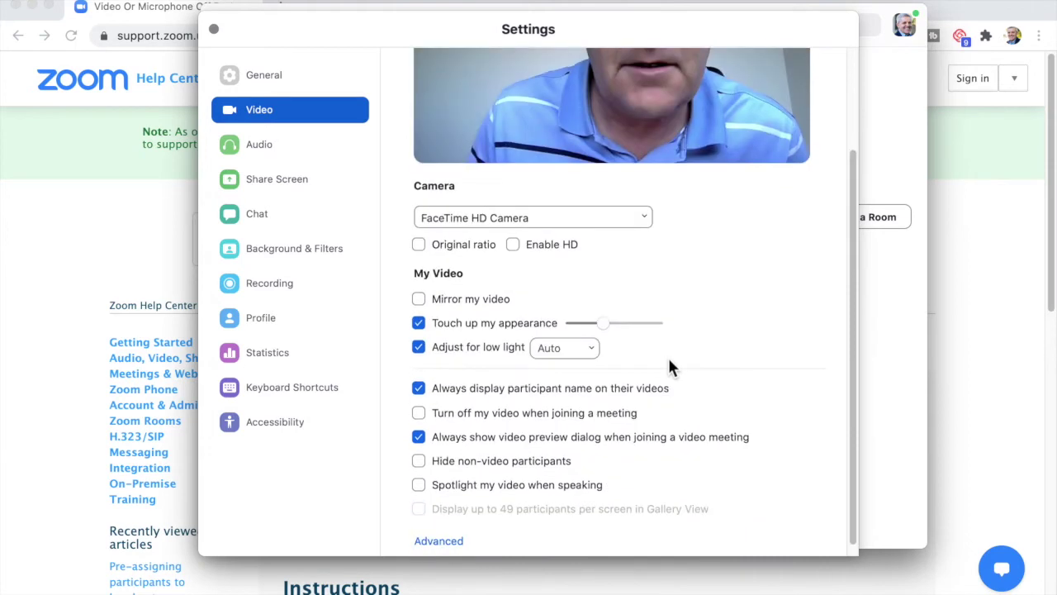
{"action": "left_click", "coordinate": [419, 402]}
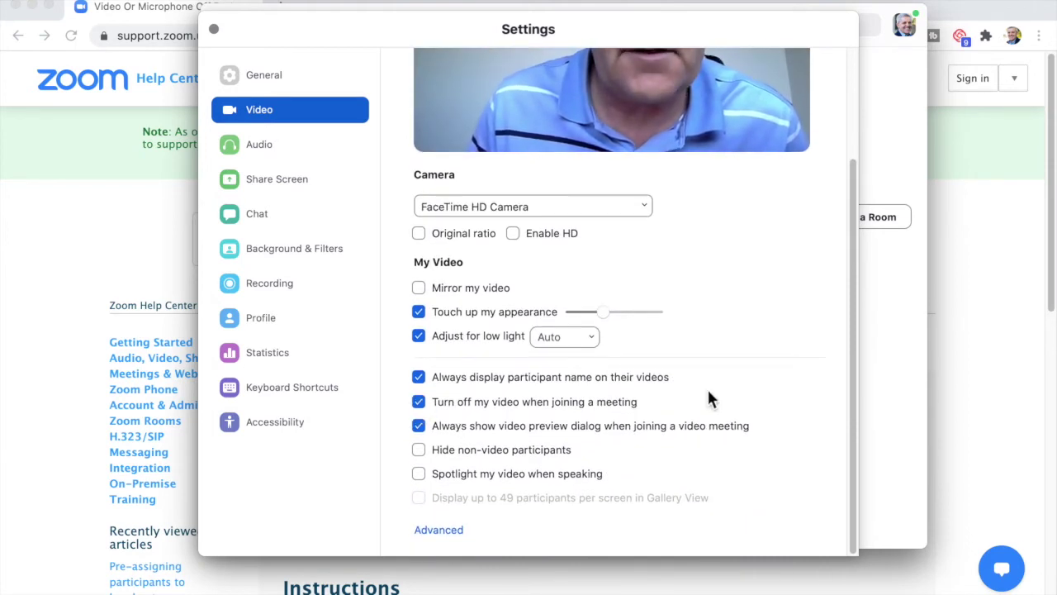
{"action": "scroll", "coordinate": [708, 400], "scroll_direction": "up", "scroll_amount": 3}
{"action": "scroll", "coordinate": [709, 399], "scroll_direction": "up", "scroll_amount": 1}
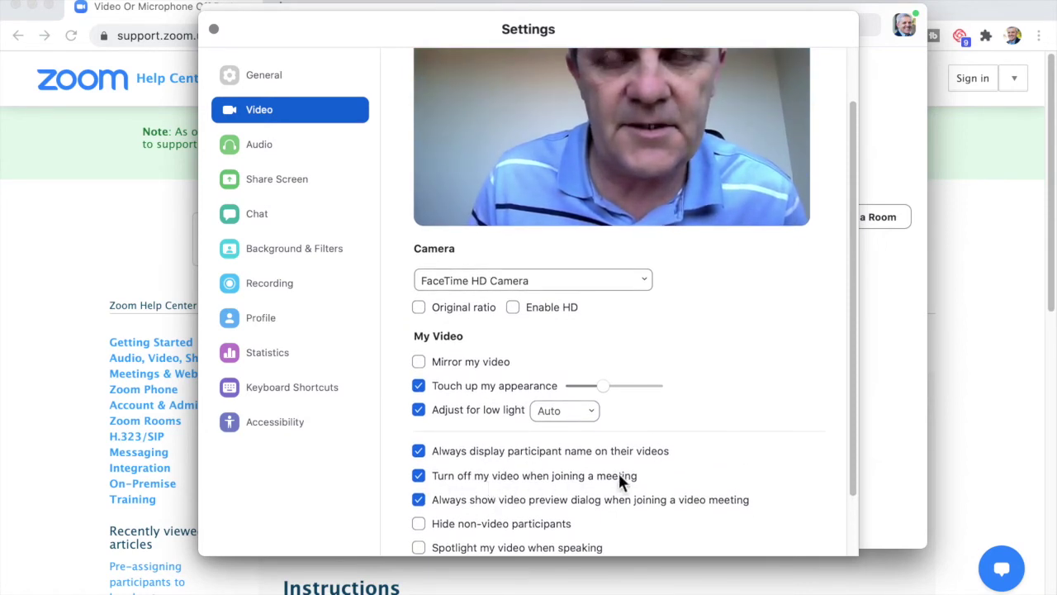
{"action": "scroll", "coordinate": [716, 380], "scroll_direction": "up", "scroll_amount": 1}
{"action": "scroll", "coordinate": [715, 380], "scroll_direction": "up", "scroll_amount": 2}
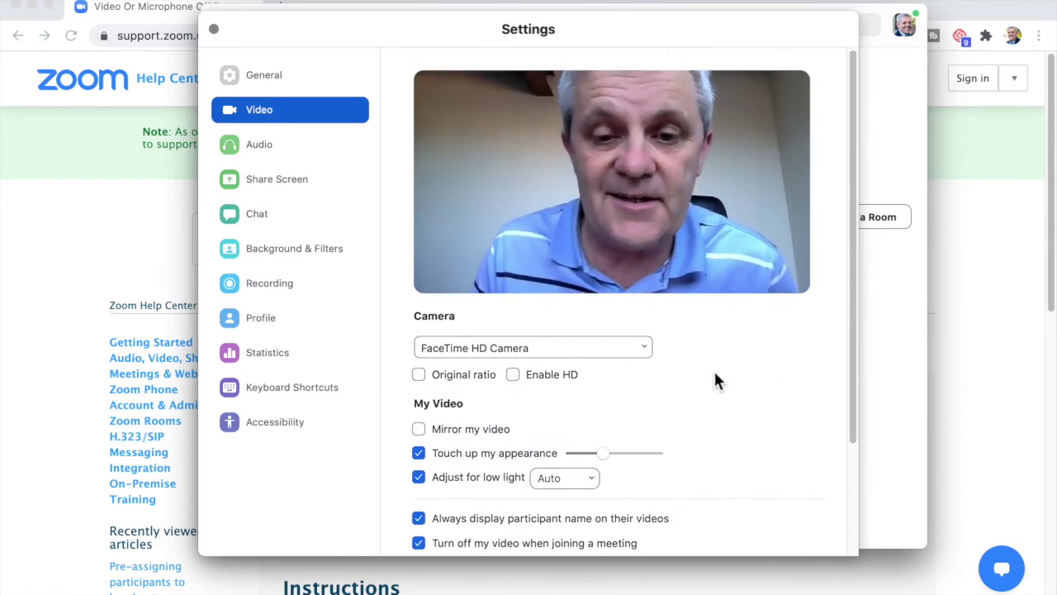
{"action": "left_click", "coordinate": [215, 28]}
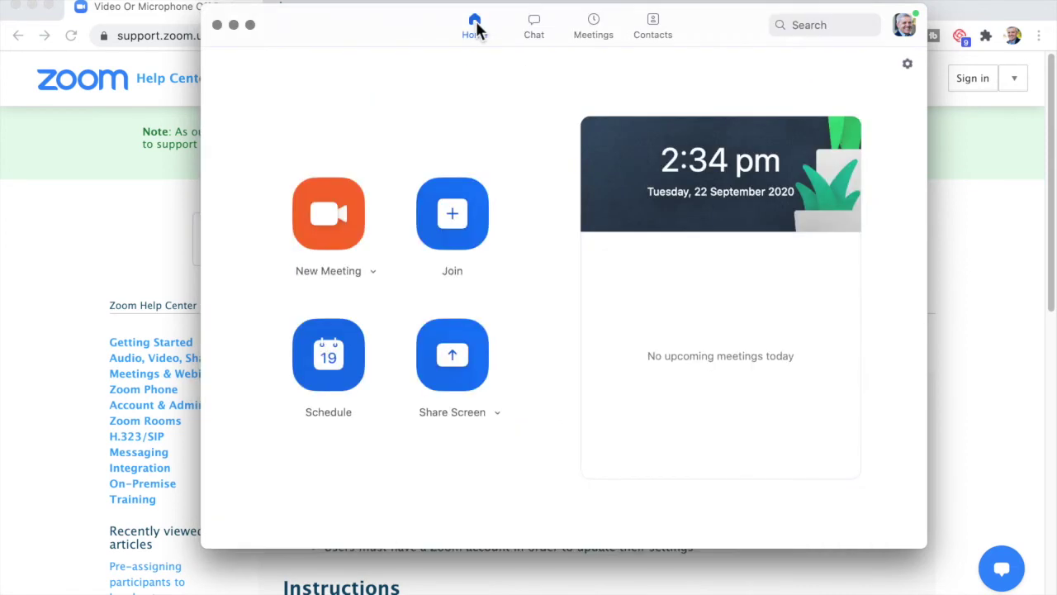
Rejoin the same meeting from the desktop app's Join form with video off.
{"action": "left_click", "coordinate": [451, 212]}
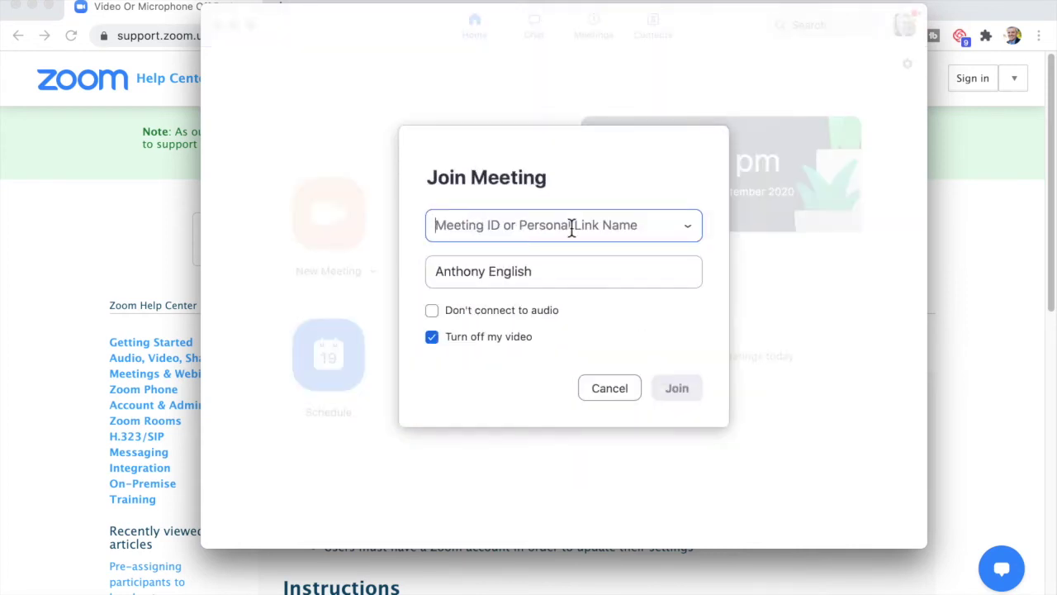
{"action": "type", "text": "576 107 5832"}
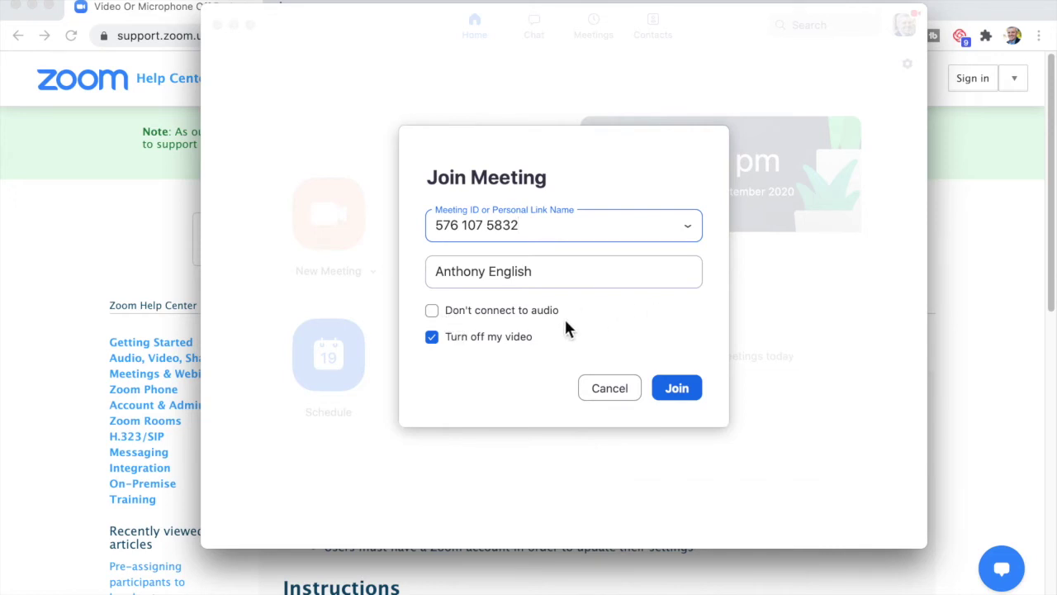
{"action": "left_click", "coordinate": [677, 390]}
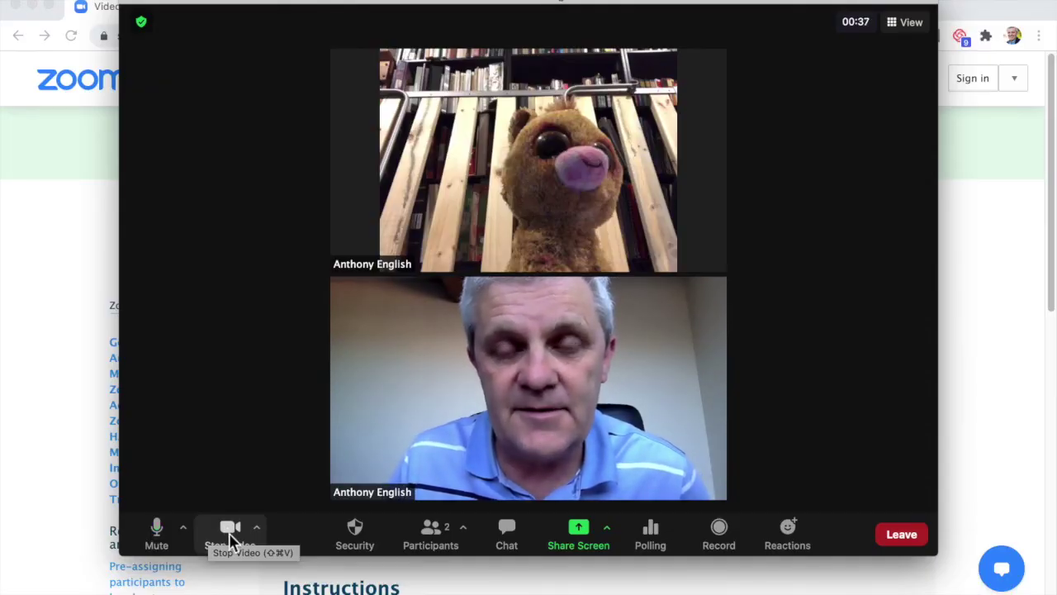
Turn the camera off and back on, then leave the meeting.
{"action": "left_click", "coordinate": [232, 541]}
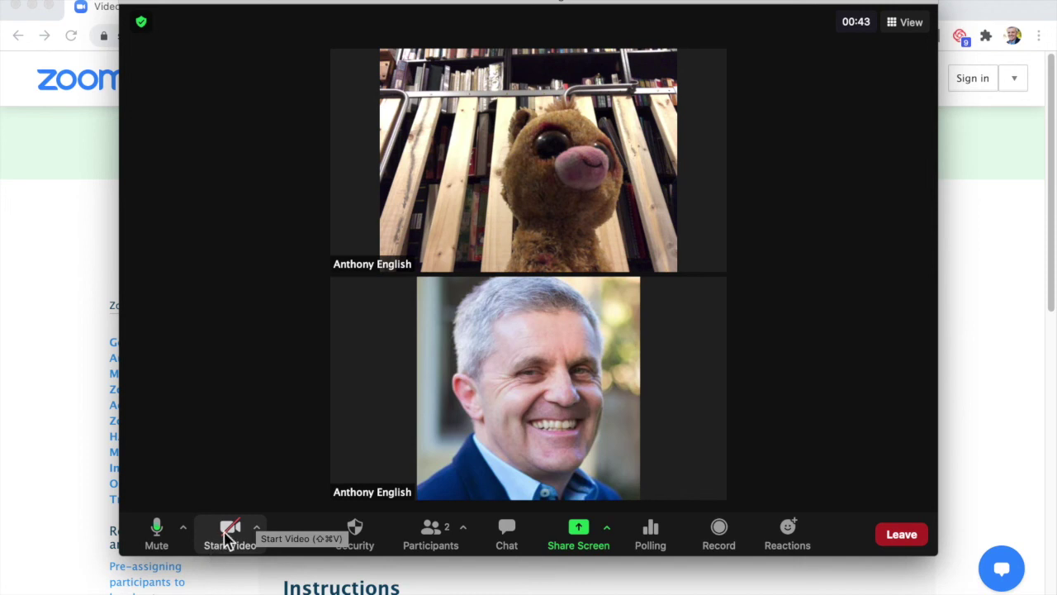
{"action": "left_click", "coordinate": [229, 536]}
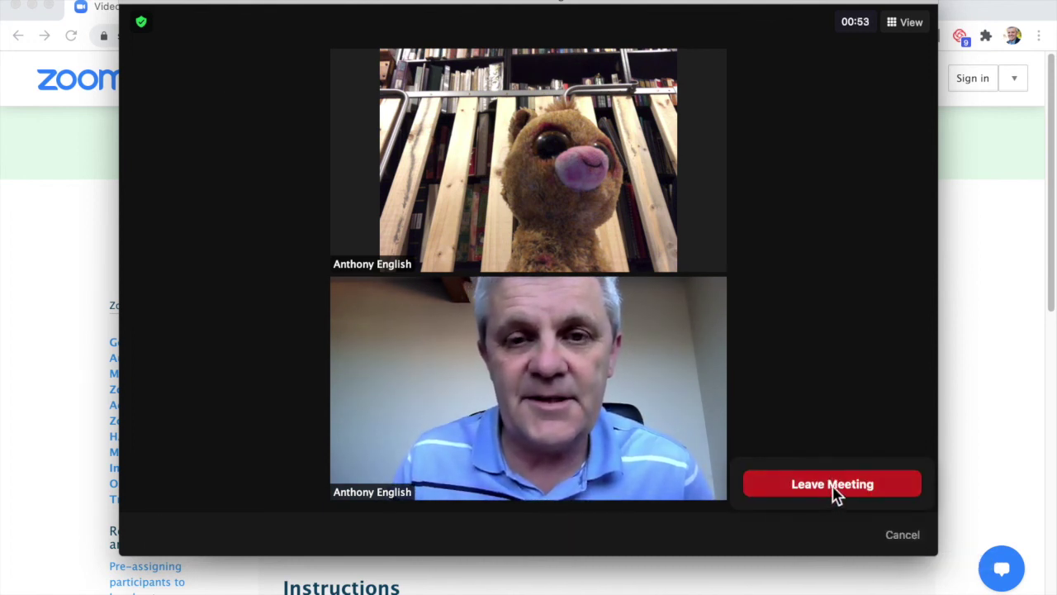
{"action": "key", "text": "Escape"}
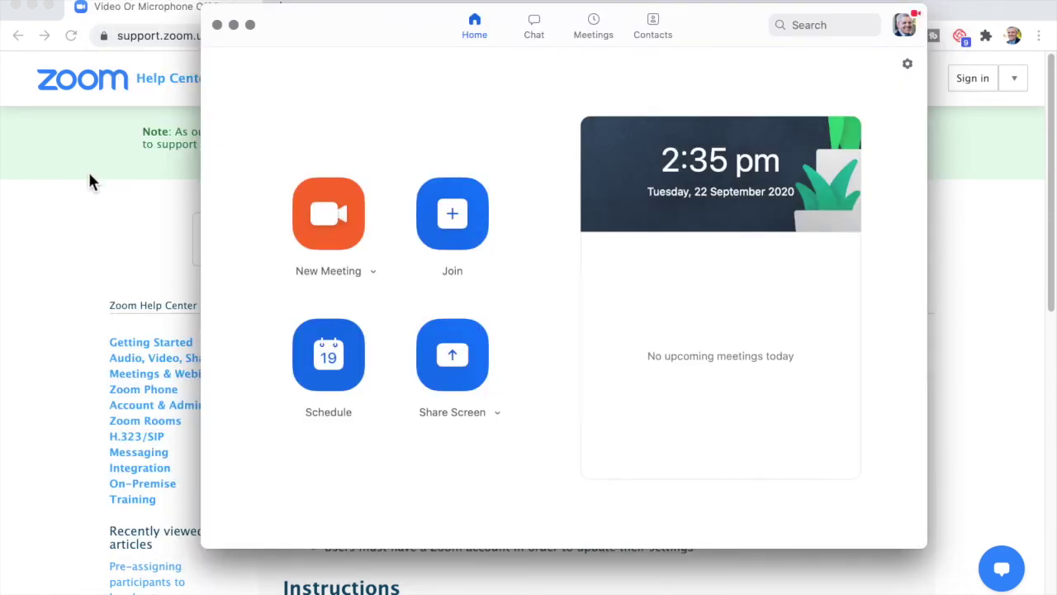
Go to zoom.us/download and download the Zoom Client for Meetings.
{"action": "left_click", "coordinate": [154, 36]}
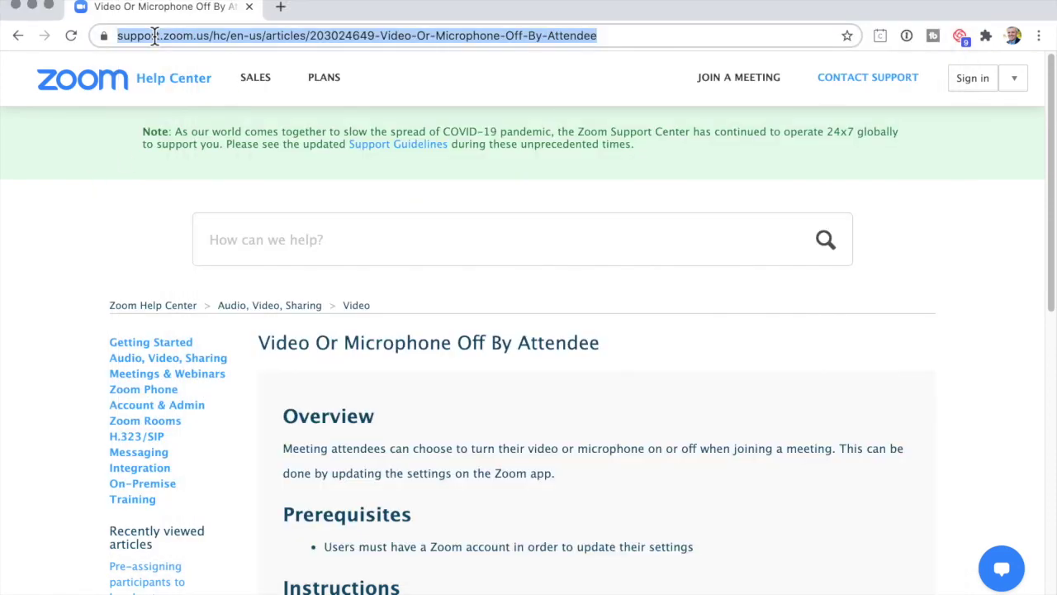
{"action": "type", "text": "zoom.us/"}
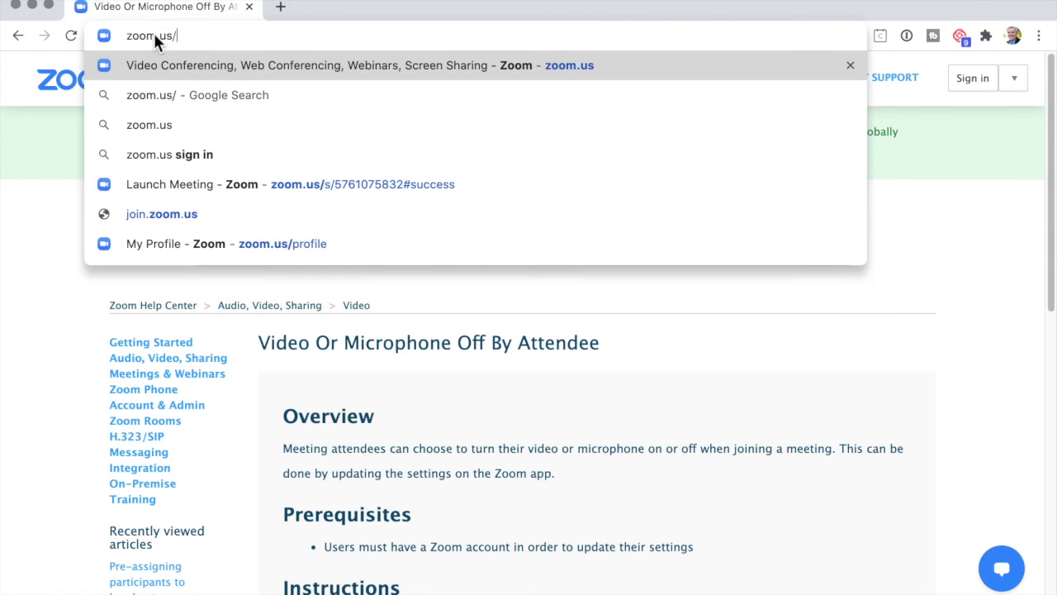
{"action": "type", "text": "download"}
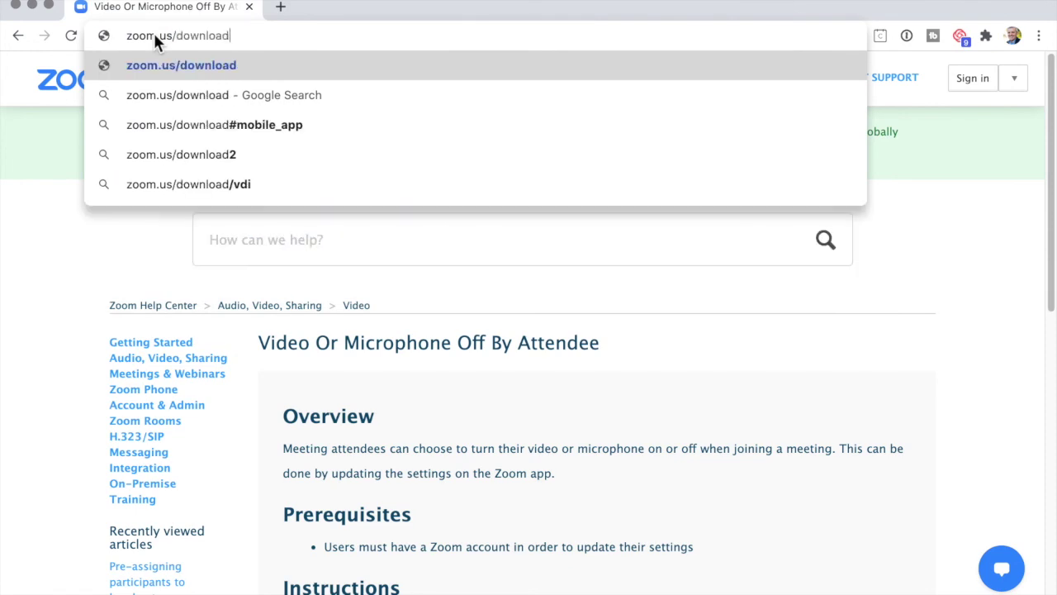
{"action": "key", "text": "Return"}
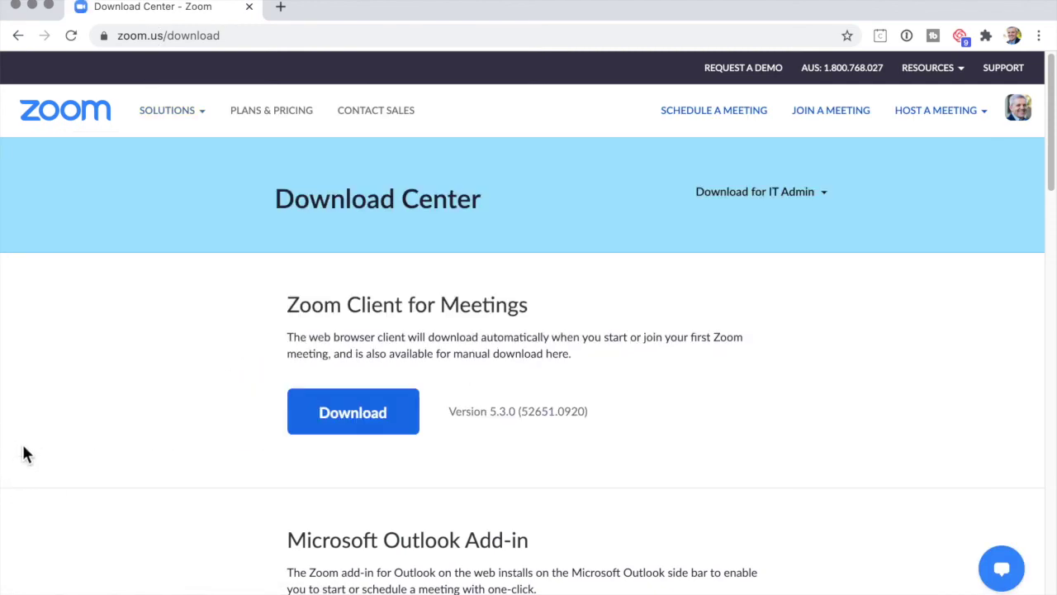
{"action": "left_click", "coordinate": [337, 420]}
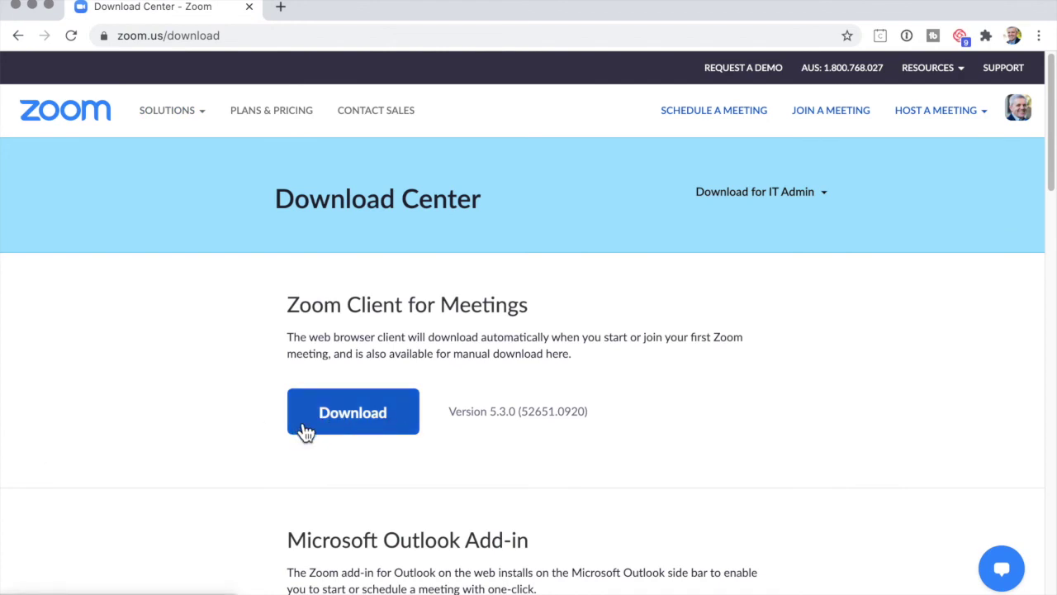